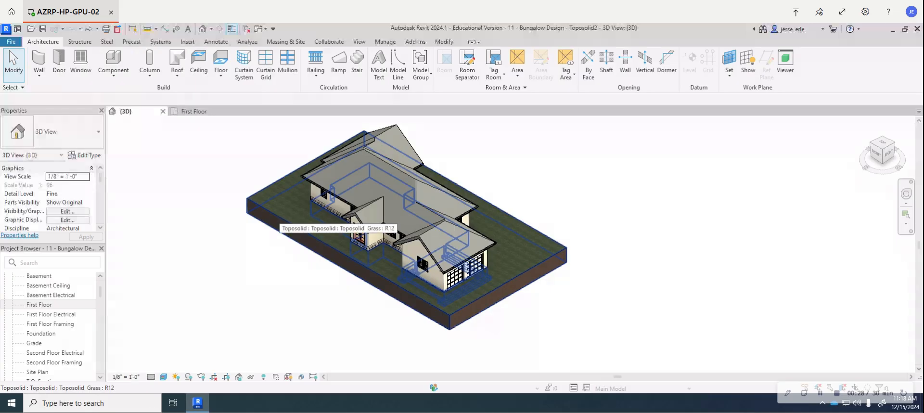
Delete the existing grass toposolid around the bungalow and check the model from the front before returning to the home view
{"action": "left_click", "coordinate": [279, 219]}
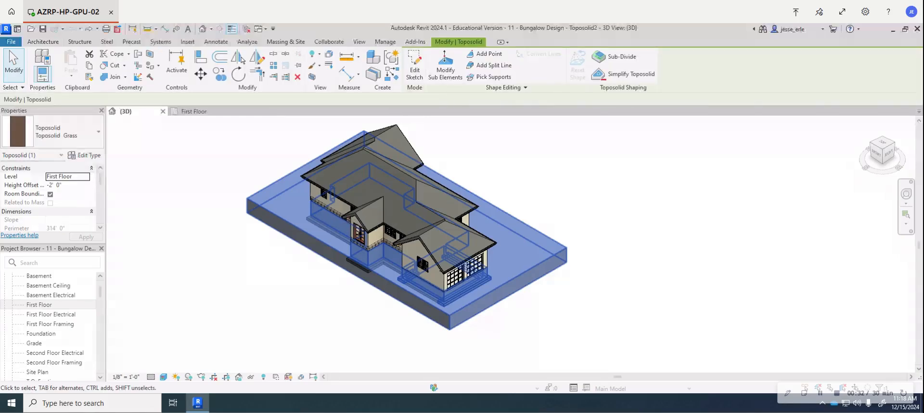
{"action": "key", "text": "Delete"}
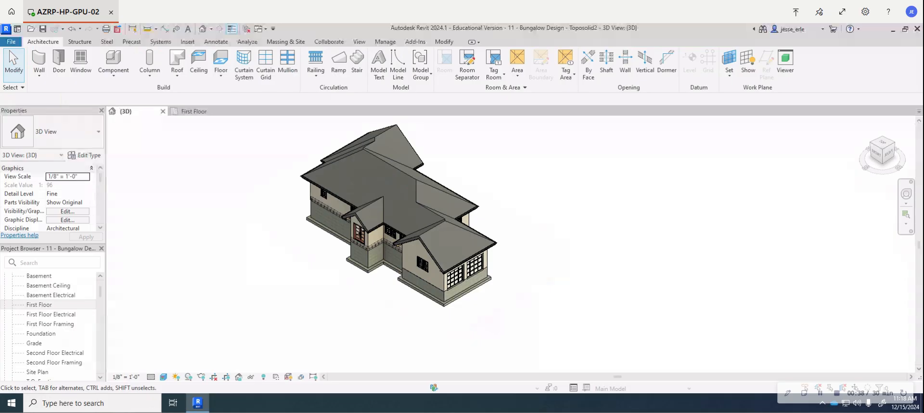
{"action": "left_click", "coordinate": [874, 155]}
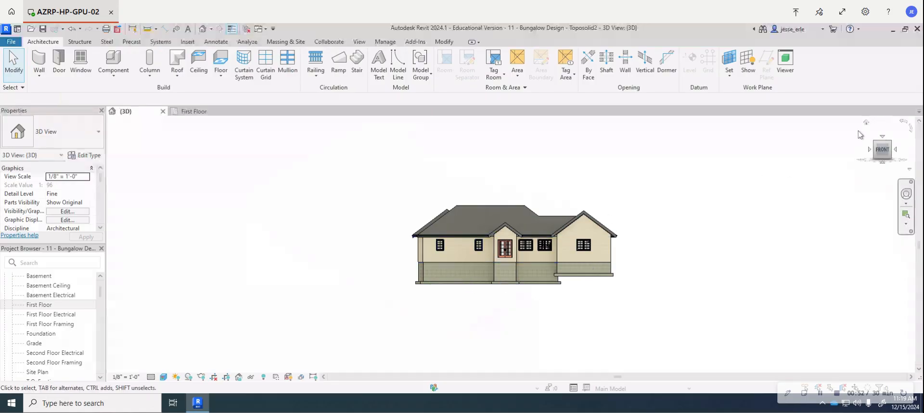
{"action": "left_click", "coordinate": [866, 123]}
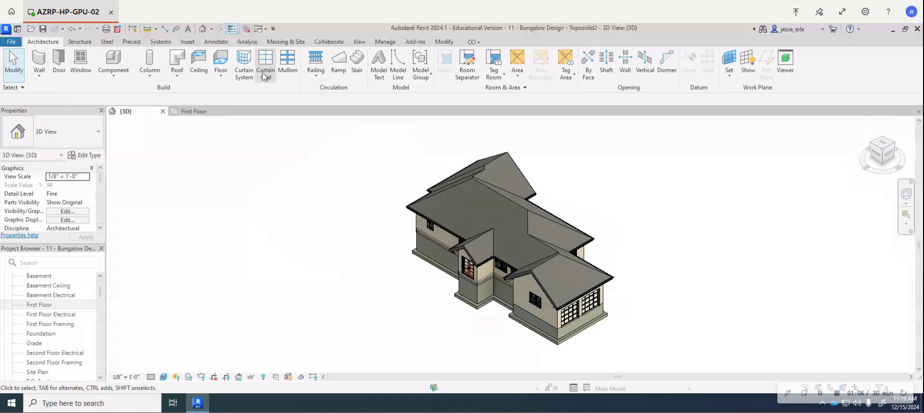
Start a new toposolid boundary sketch with the Toposolid 1 type and switch to the First Floor plan
{"action": "left_click", "coordinate": [284, 42]}
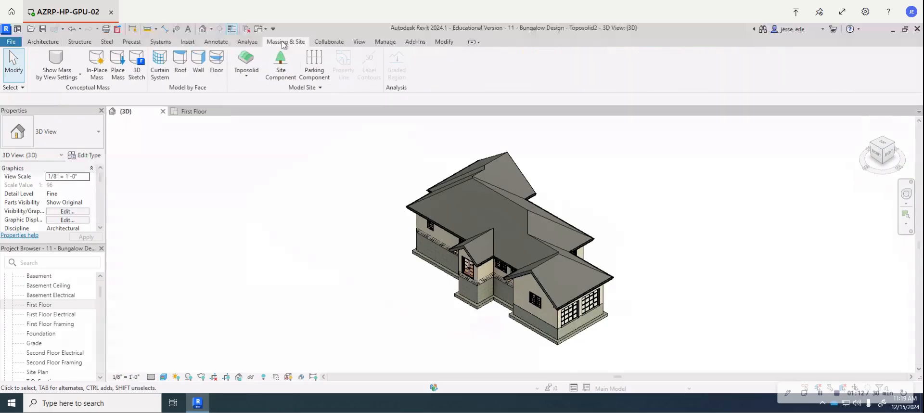
{"action": "left_click", "coordinate": [244, 65]}
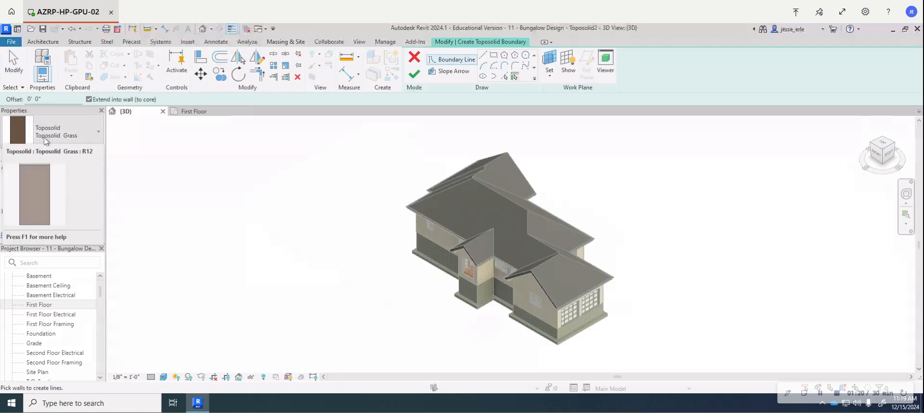
{"action": "left_click", "coordinate": [91, 137]}
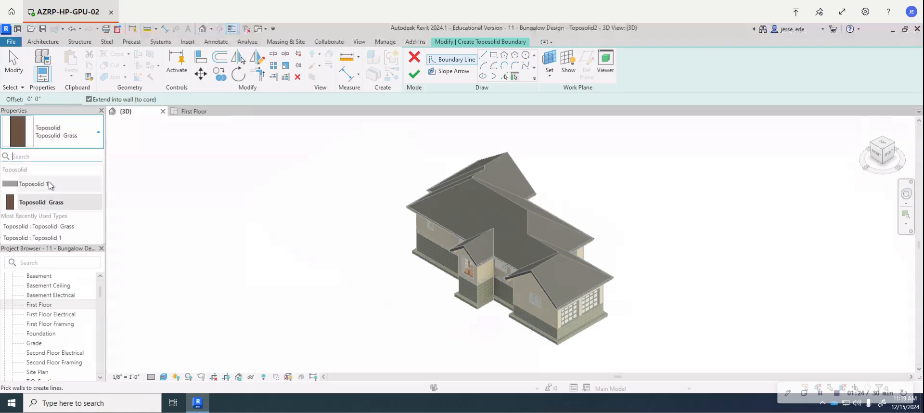
{"action": "left_click", "coordinate": [38, 186]}
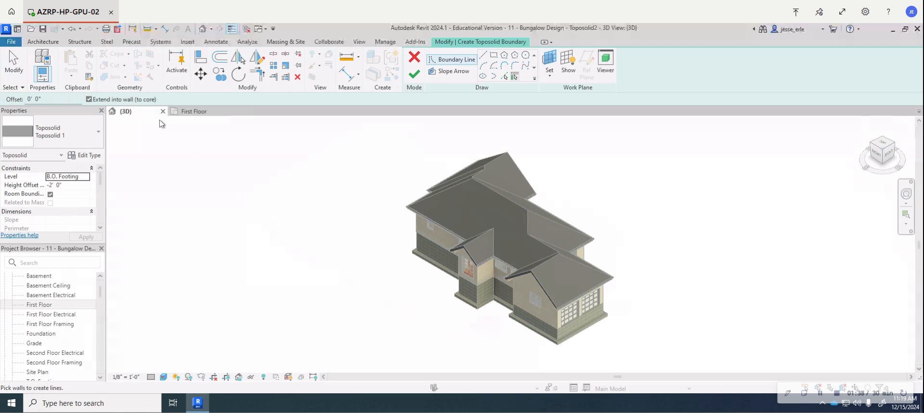
{"action": "left_click", "coordinate": [197, 112]}
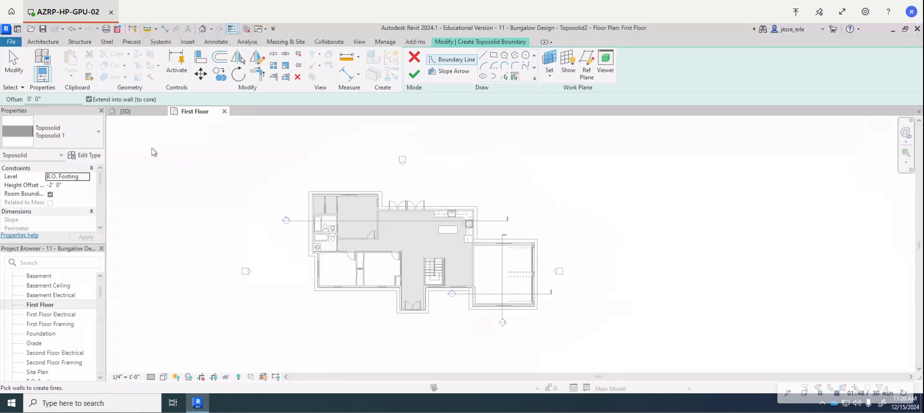
Set the new toposolid's level to First Floor with a height offset of -2'
{"action": "left_click", "coordinate": [70, 177]}
{"action": "left_click", "coordinate": [86, 176]}
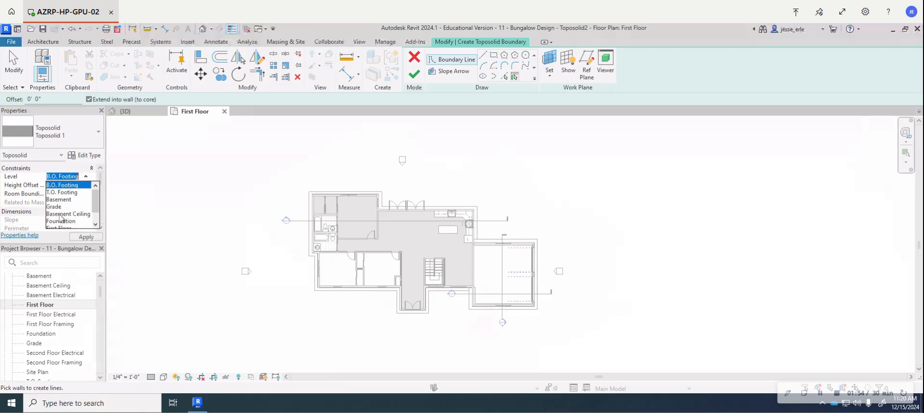
{"action": "scroll", "coordinate": [98, 213], "scroll_direction": "down", "scroll_amount": 1}
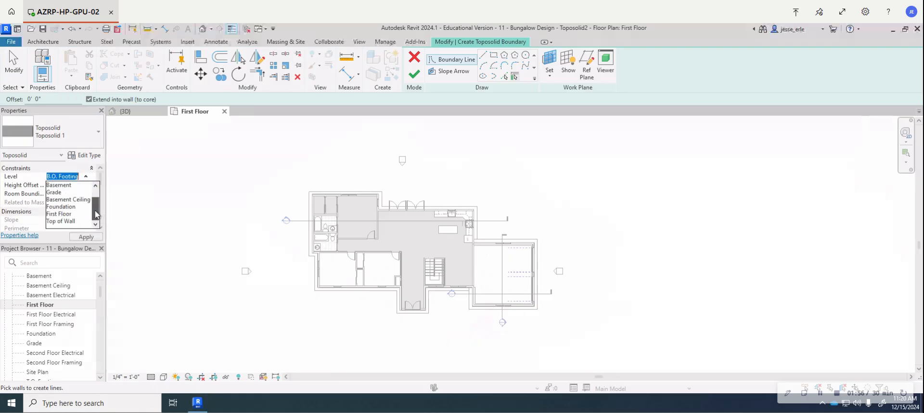
{"action": "left_click", "coordinate": [57, 214]}
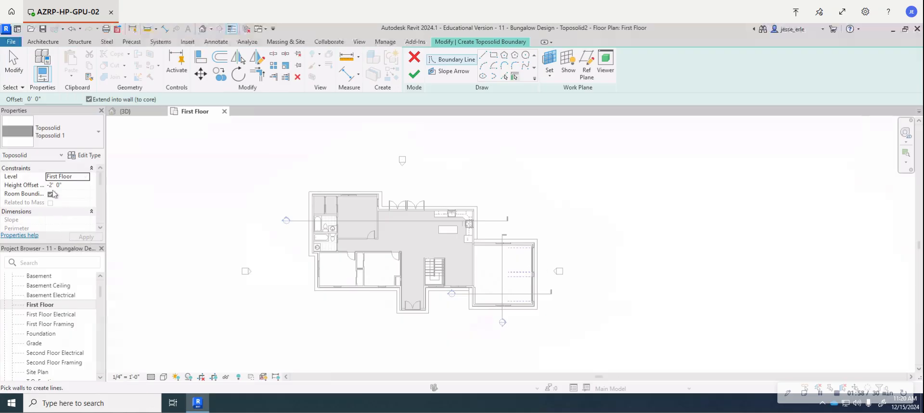
{"action": "left_click", "coordinate": [67, 186]}
{"action": "left_click_drag", "start_coordinate": [68, 186], "coordinate": [47, 187]}
{"action": "type", "text": "-2"}
Set the new toposolid's level to Grade and its height offset to 0' 0"
{"action": "left_click", "coordinate": [88, 179]}
{"action": "left_click", "coordinate": [86, 178]}
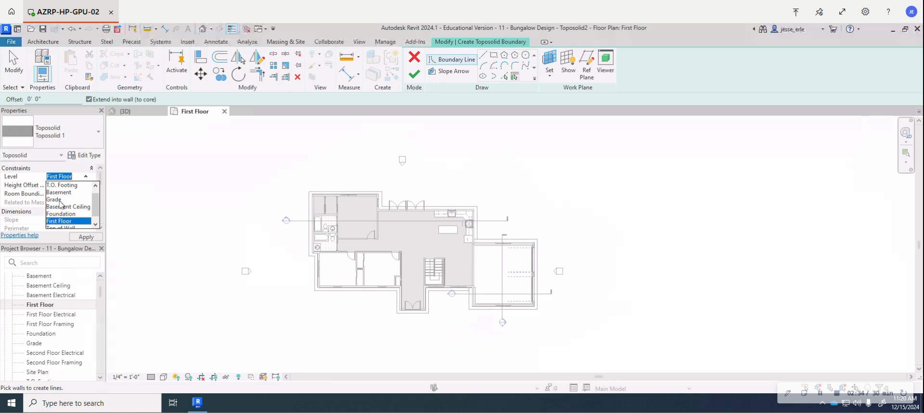
{"action": "left_click", "coordinate": [60, 200]}
{"action": "left_click", "coordinate": [67, 185]}
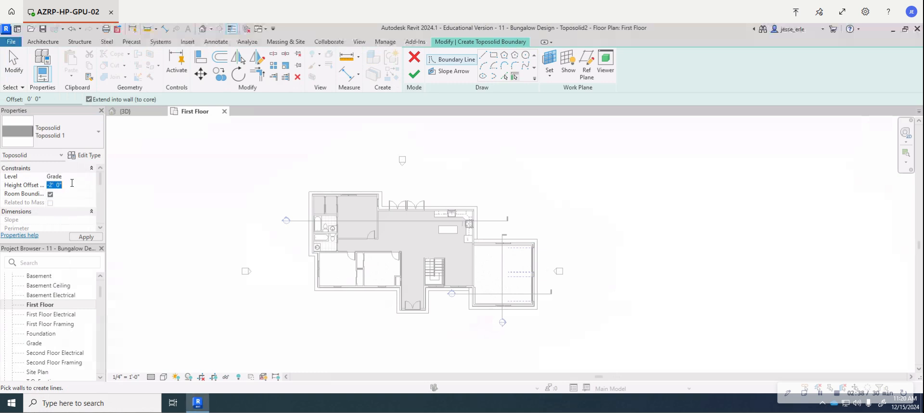
{"action": "type", "text": "0"}
{"action": "left_click", "coordinate": [64, 177]}
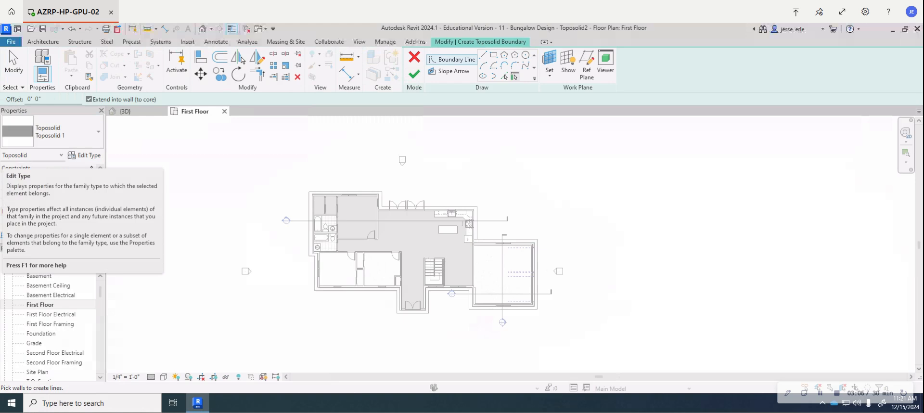
Duplicate the Toposolid 1 type under the name "Toposolid - Grass2"
{"action": "left_click", "coordinate": [84, 155]}
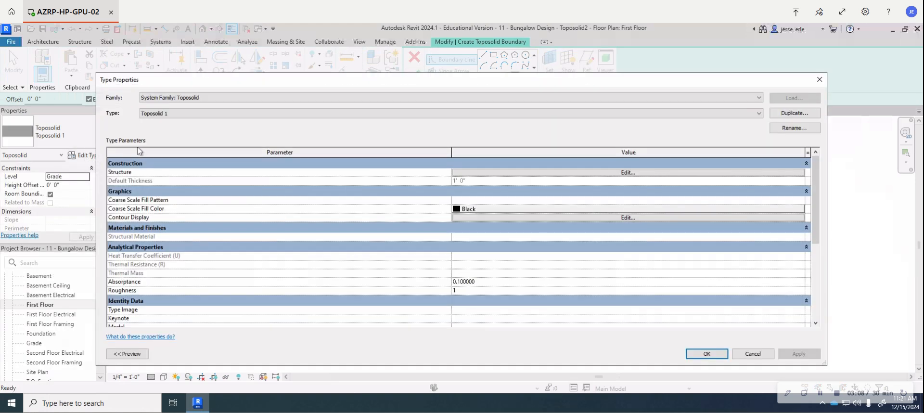
{"action": "left_click", "coordinate": [802, 114]}
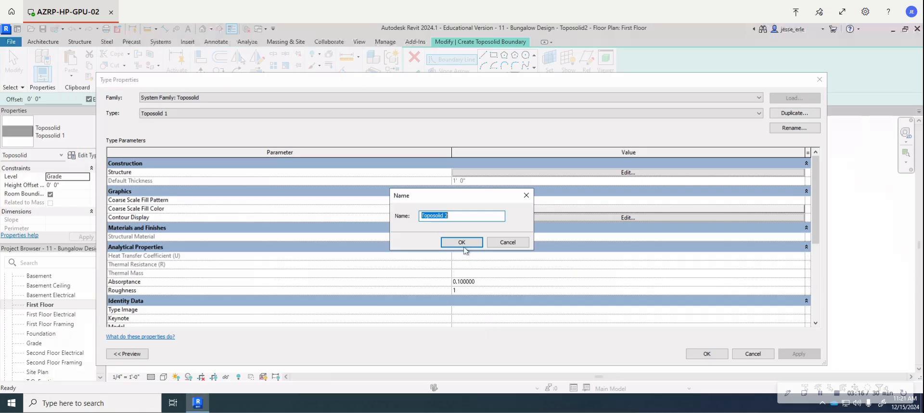
{"action": "left_click", "coordinate": [455, 221]}
{"action": "key", "text": "BackSpace"}
{"action": "type", "text": "- Grass2"}
{"action": "left_click", "coordinate": [461, 242]}
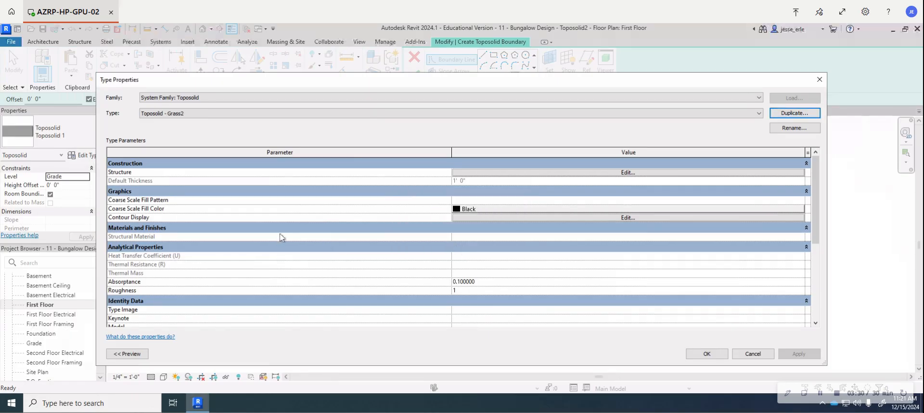
Edit the structure of the Grass2 type and assign the Earth material to its Structure [1] layer
{"action": "left_click", "coordinate": [501, 171]}
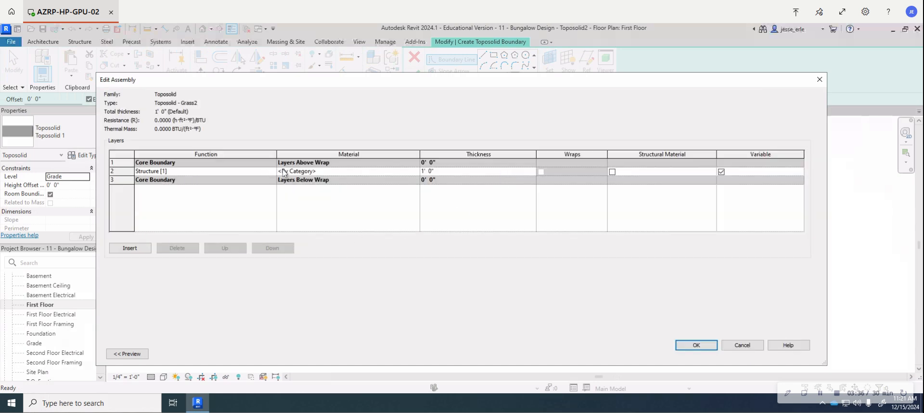
{"action": "left_click", "coordinate": [332, 173]}
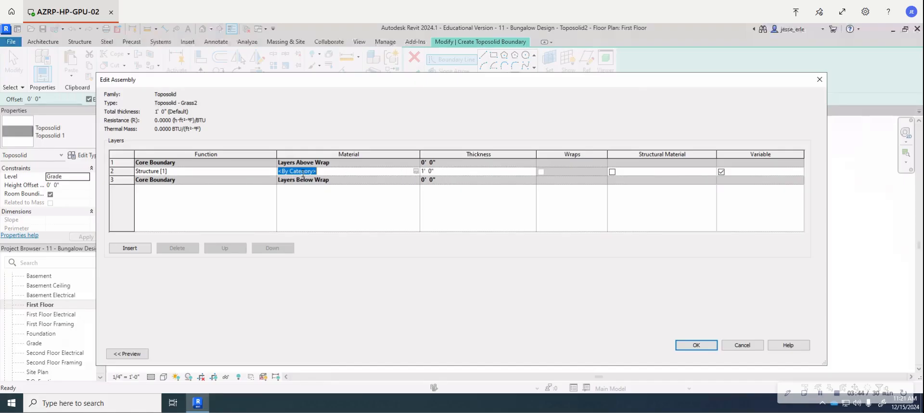
{"action": "left_click", "coordinate": [415, 171]}
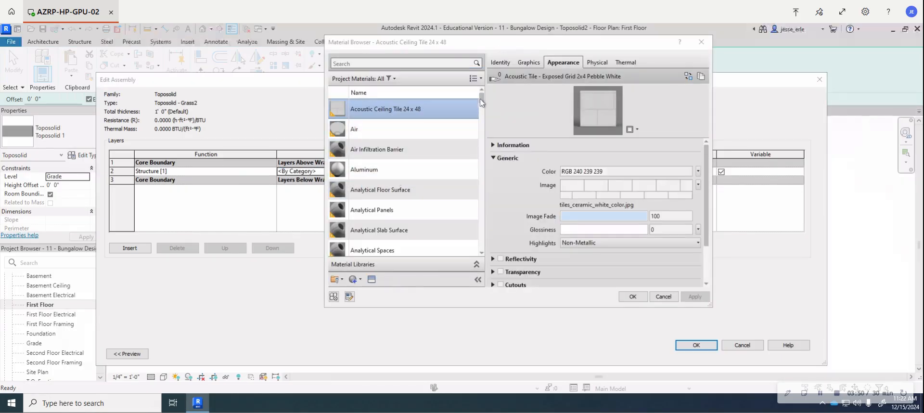
{"action": "left_click_drag", "start_coordinate": [481, 101], "coordinate": [483, 172]}
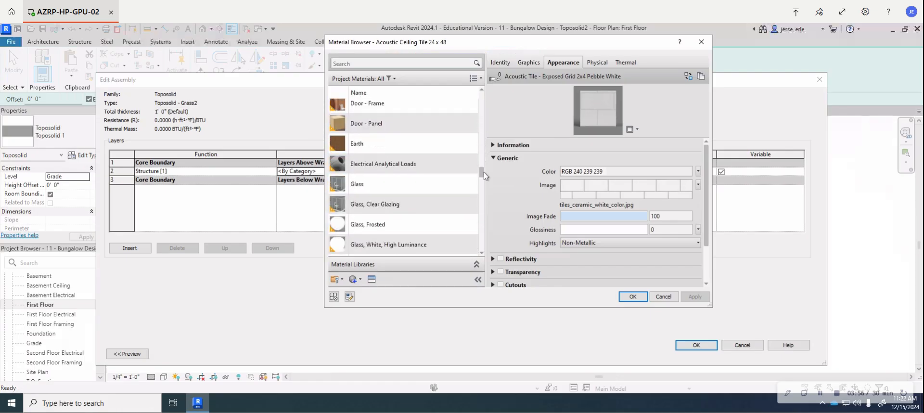
{"action": "left_click", "coordinate": [356, 65]}
{"action": "type", "text": "eart"}
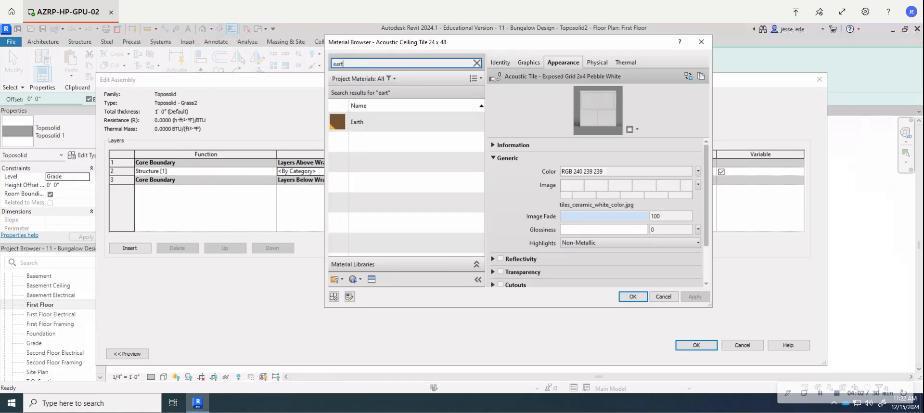
{"action": "left_click", "coordinate": [378, 124]}
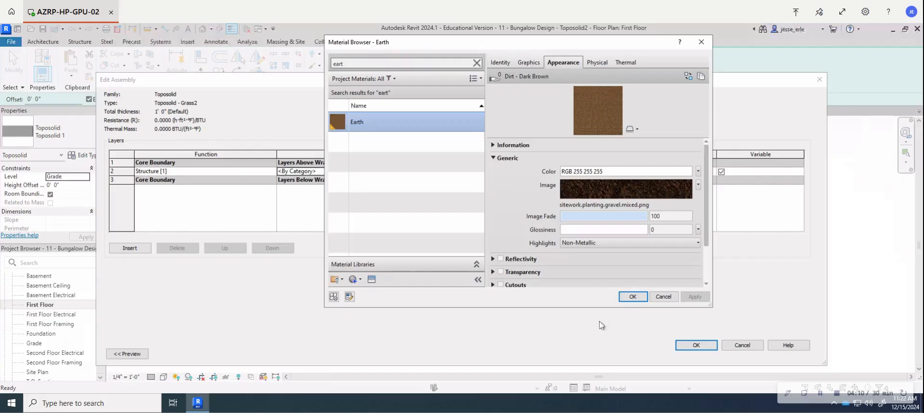
{"action": "left_click", "coordinate": [628, 301]}
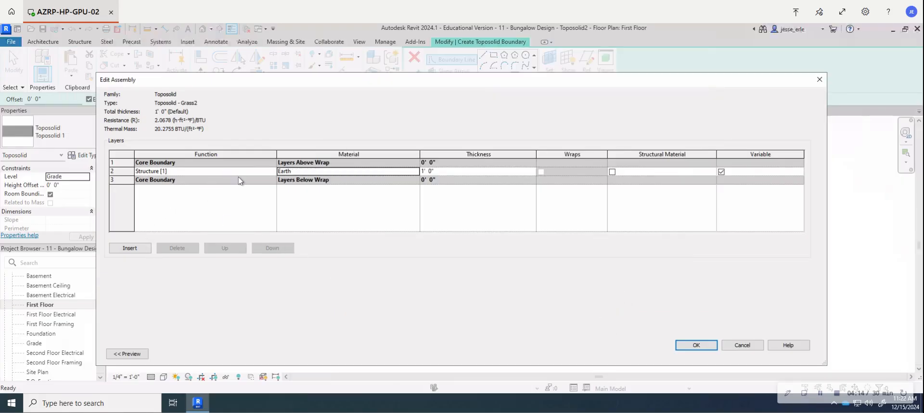
Insert a new layer above the upper core boundary and open the material selection for it
{"action": "left_click", "coordinate": [116, 163]}
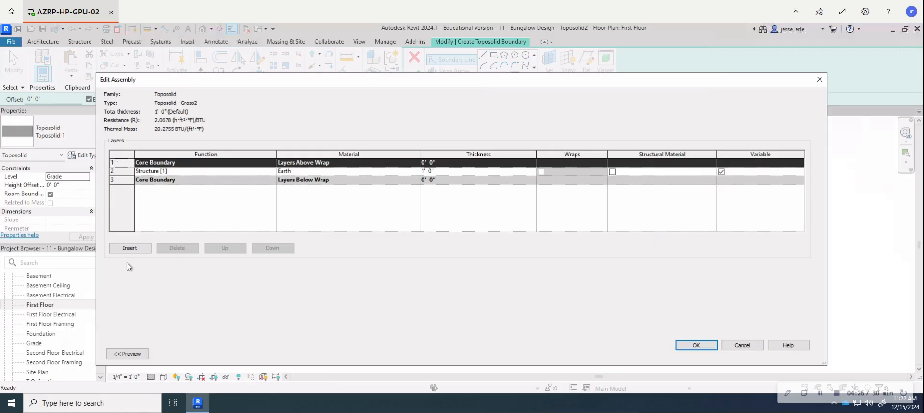
{"action": "left_click", "coordinate": [129, 248]}
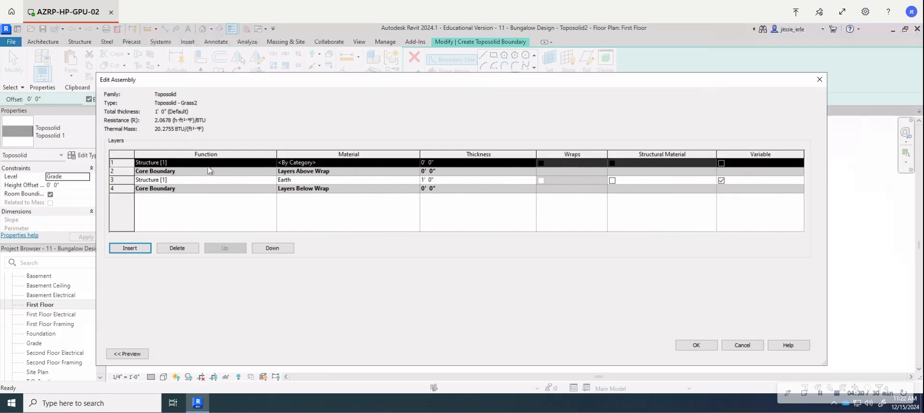
{"action": "left_click", "coordinate": [289, 162]}
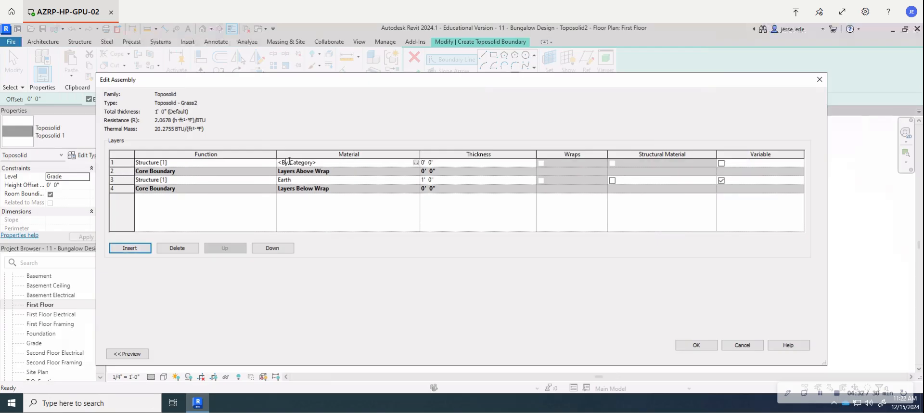
{"action": "left_click", "coordinate": [416, 163]}
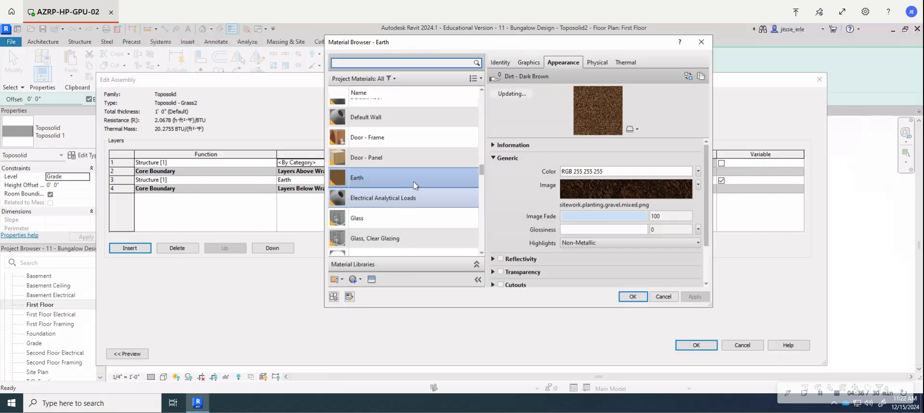
Create a new project material and name it "Grass 2"
{"action": "left_click_drag", "start_coordinate": [481, 170], "coordinate": [480, 177]}
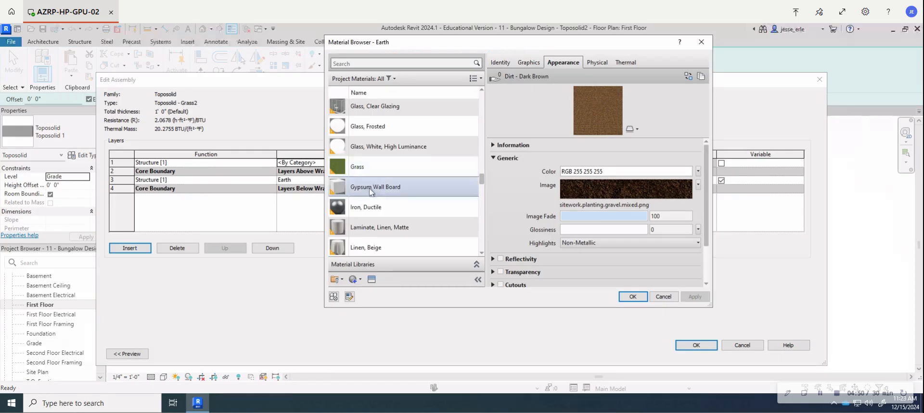
{"action": "left_click", "coordinate": [354, 281]}
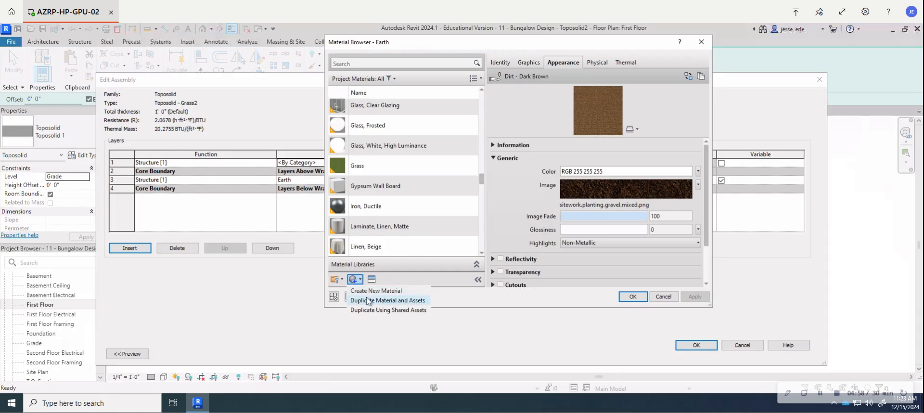
{"action": "left_click", "coordinate": [368, 290]}
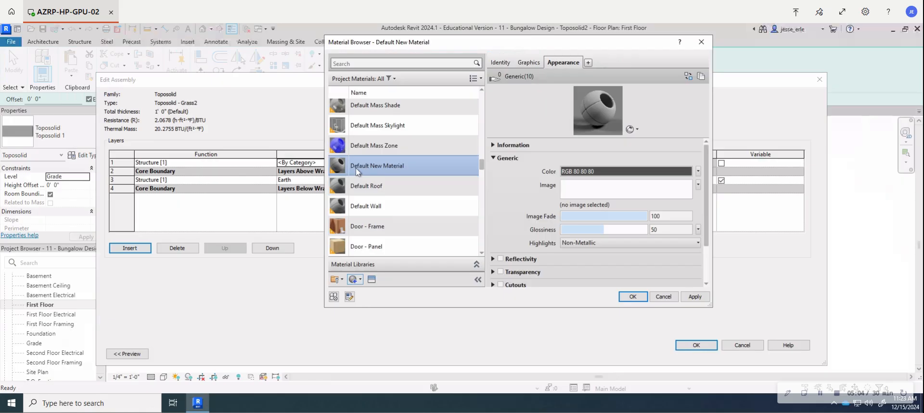
{"action": "right_click", "coordinate": [382, 167]}
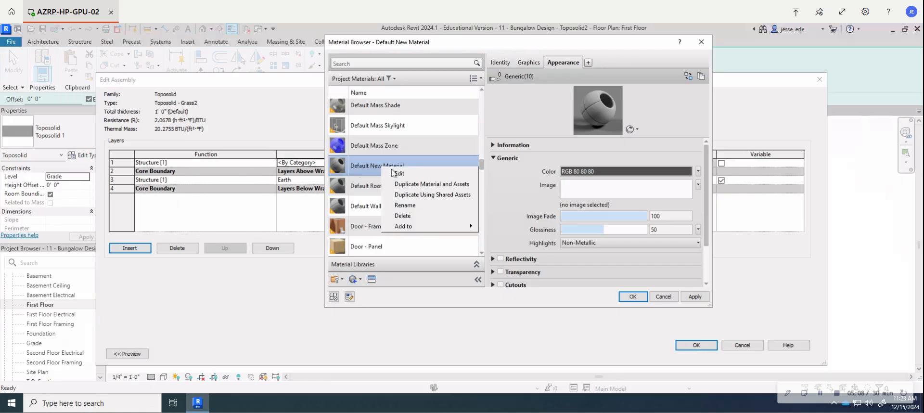
{"action": "left_click", "coordinate": [409, 206]}
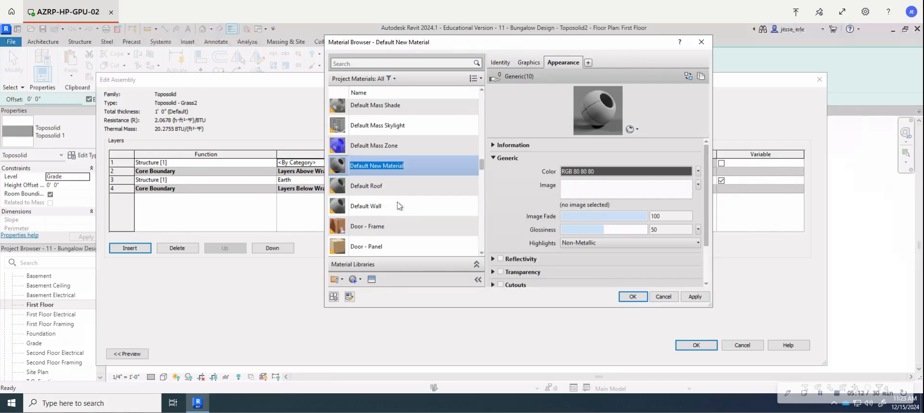
{"action": "type", "text": "Grass 2"}
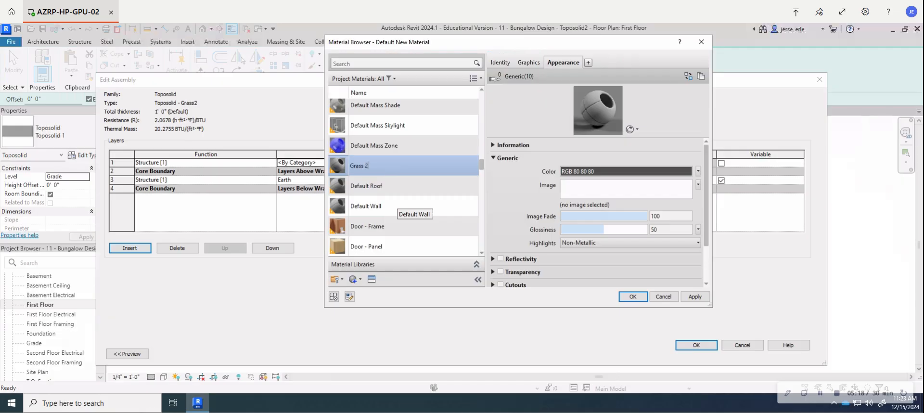
Replace the Grass 2 material's appearance with the Grass - Dark Rye asset and assign the material to the new layer
{"action": "key", "text": "Return"}
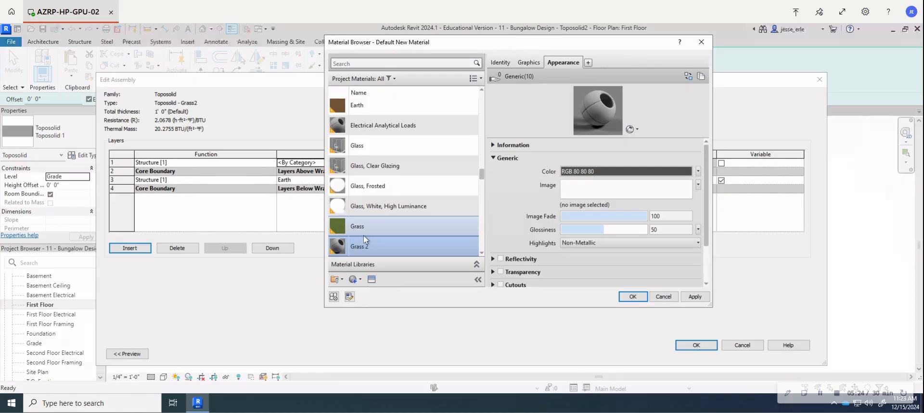
{"action": "left_click", "coordinate": [372, 279]}
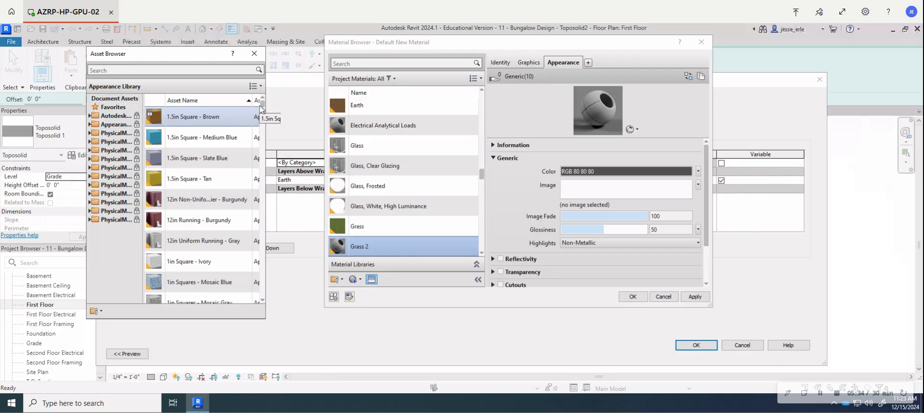
{"action": "left_click_drag", "start_coordinate": [263, 104], "coordinate": [268, 145]}
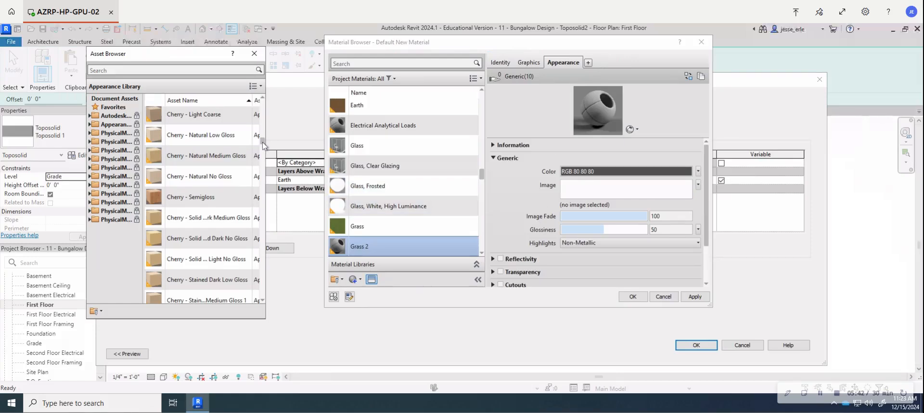
{"action": "left_click_drag", "start_coordinate": [263, 144], "coordinate": [265, 158]}
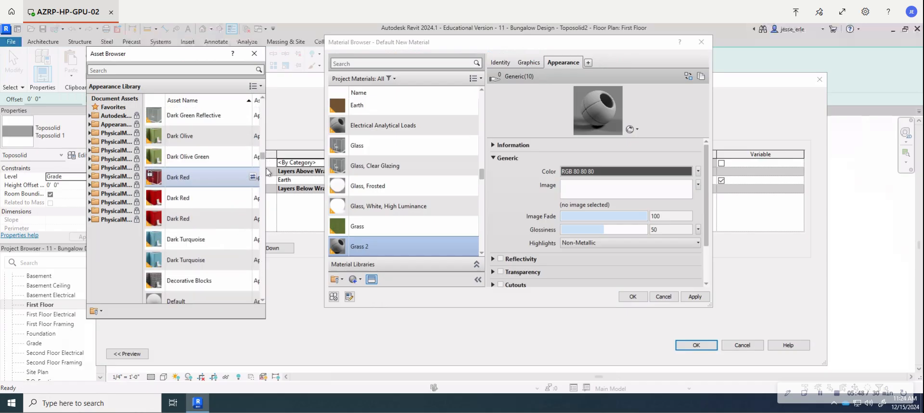
{"action": "left_click", "coordinate": [262, 220]}
{"action": "left_click", "coordinate": [262, 223]}
{"action": "left_click", "coordinate": [262, 222]}
{"action": "left_click", "coordinate": [262, 222]}
{"action": "left_click", "coordinate": [264, 222]}
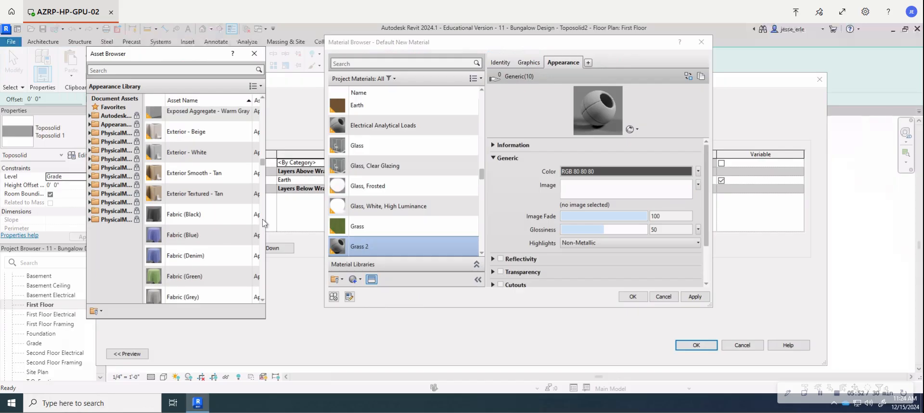
{"action": "left_click", "coordinate": [264, 222]}
{"action": "left_click", "coordinate": [263, 222]}
{"action": "left_click", "coordinate": [263, 224]}
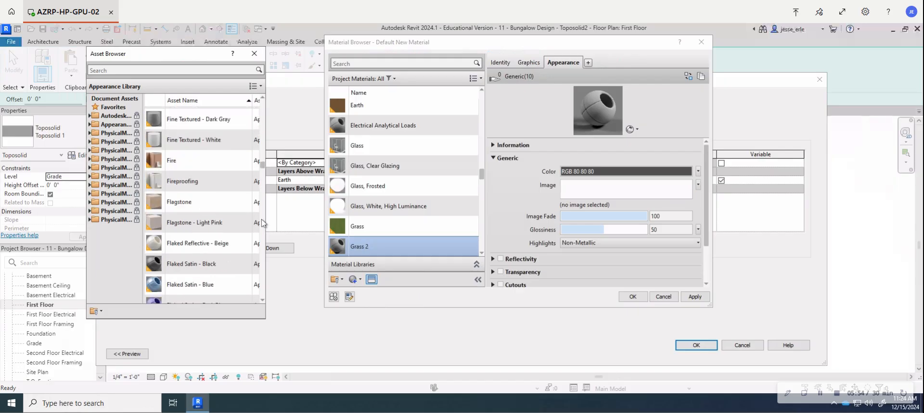
{"action": "left_click", "coordinate": [263, 229]}
{"action": "left_click", "coordinate": [264, 230]}
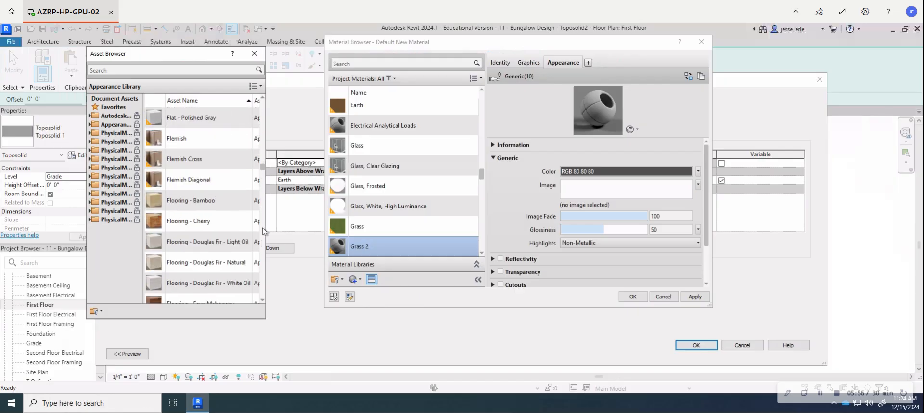
{"action": "left_click", "coordinate": [263, 230]}
{"action": "left_click", "coordinate": [263, 230]}
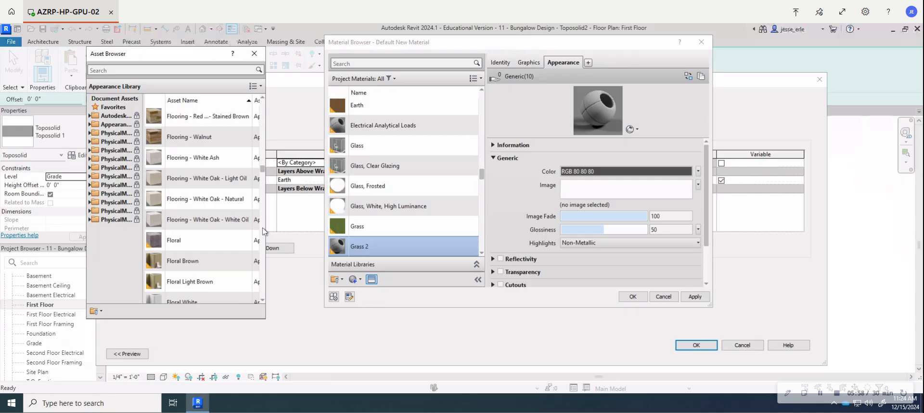
{"action": "left_click", "coordinate": [264, 230]}
{"action": "left_click", "coordinate": [264, 231]}
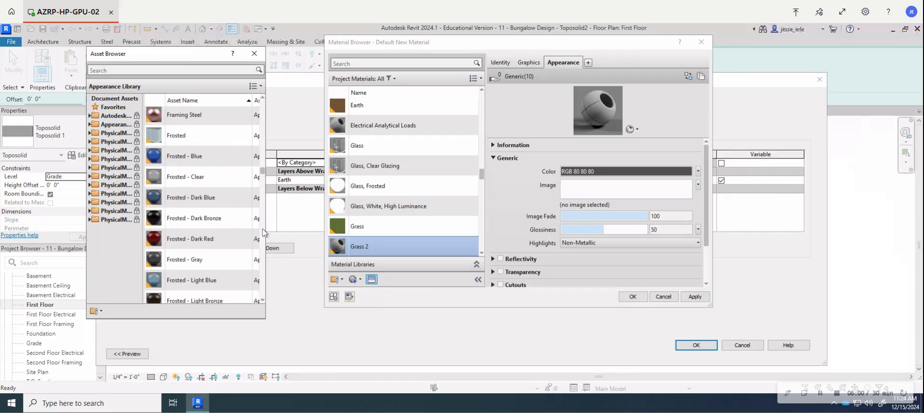
{"action": "left_click", "coordinate": [264, 230]}
{"action": "left_click", "coordinate": [264, 231]}
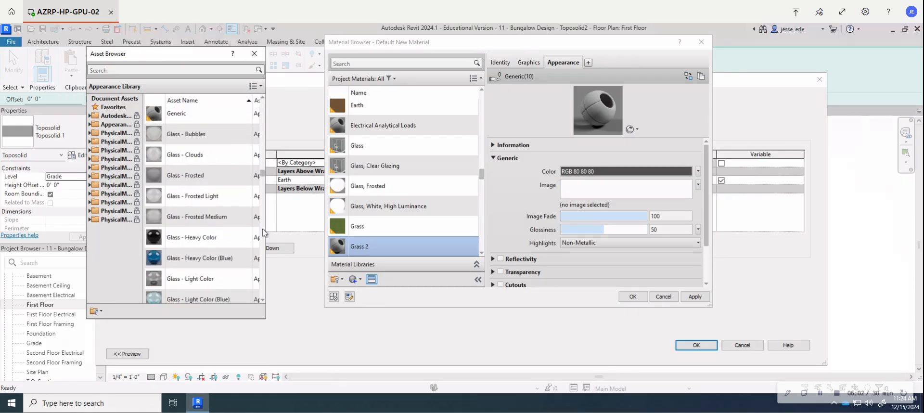
{"action": "left_click", "coordinate": [263, 231]}
{"action": "left_click", "coordinate": [264, 231]}
{"action": "left_click", "coordinate": [263, 231]}
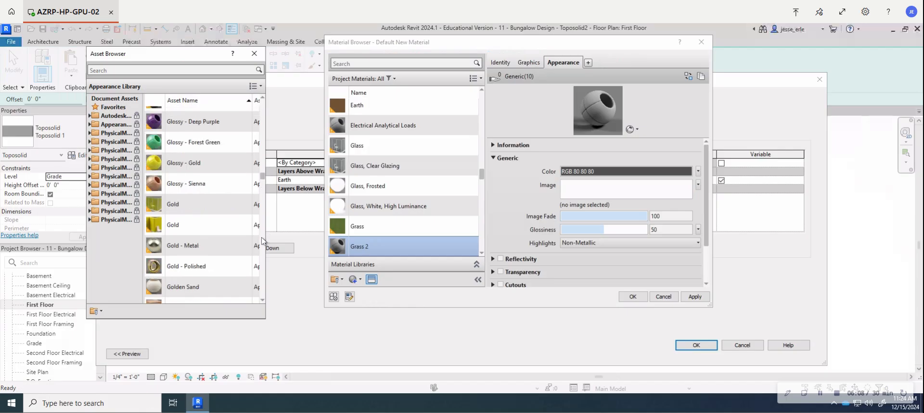
{"action": "left_click", "coordinate": [263, 241]}
{"action": "left_click", "coordinate": [263, 240]}
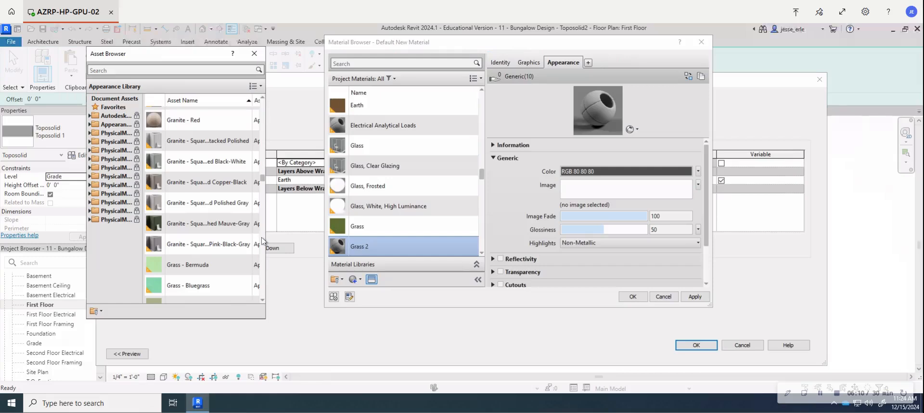
{"action": "left_click", "coordinate": [262, 300]}
{"action": "left_click", "coordinate": [262, 300]}
{"action": "left_click", "coordinate": [262, 300]}
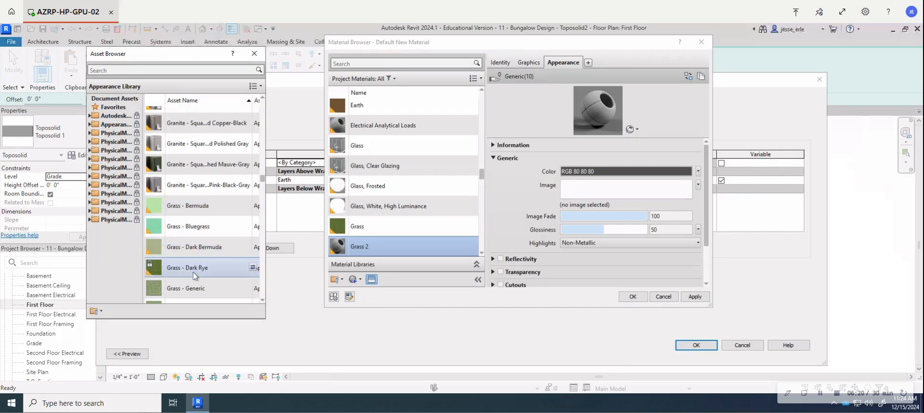
{"action": "scroll", "coordinate": [193, 272], "scroll_direction": "down", "scroll_amount": 1}
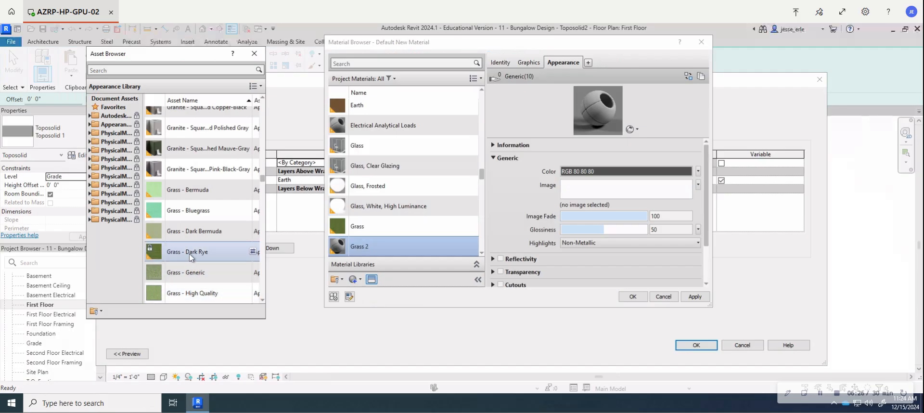
{"action": "left_click", "coordinate": [253, 251]}
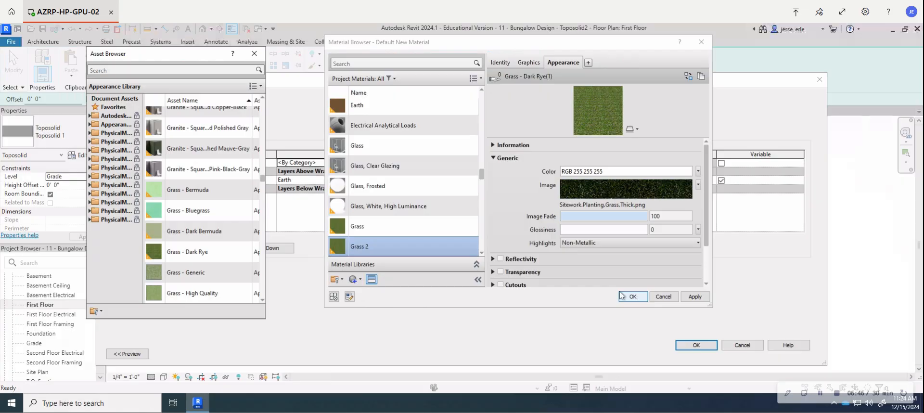
{"action": "left_click", "coordinate": [632, 296]}
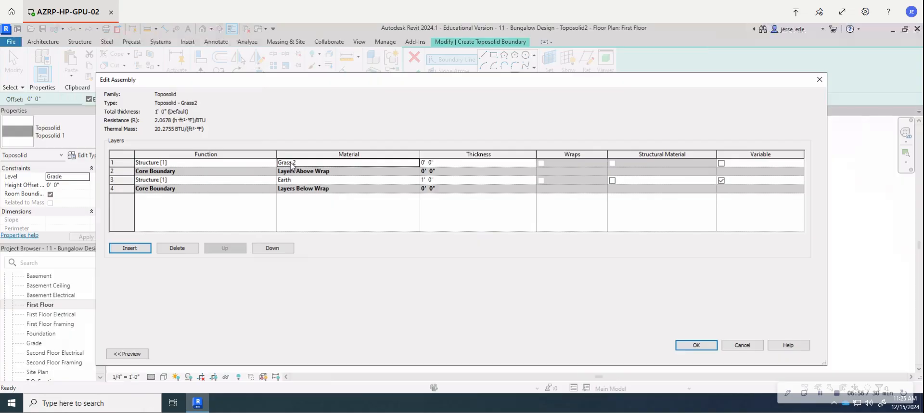
Set the Grass 2 layer's thickness to 2" and the Earth layer's to 6' 0", and accept the assembly
{"action": "left_click", "coordinate": [430, 164]}
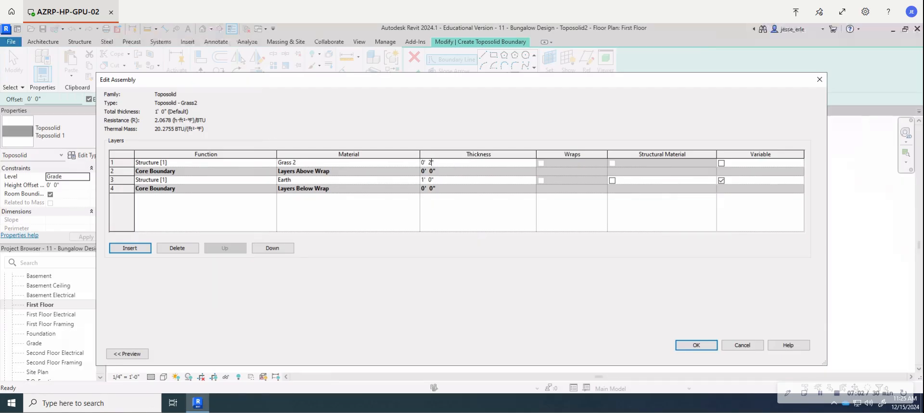
{"action": "left_click", "coordinate": [425, 180]}
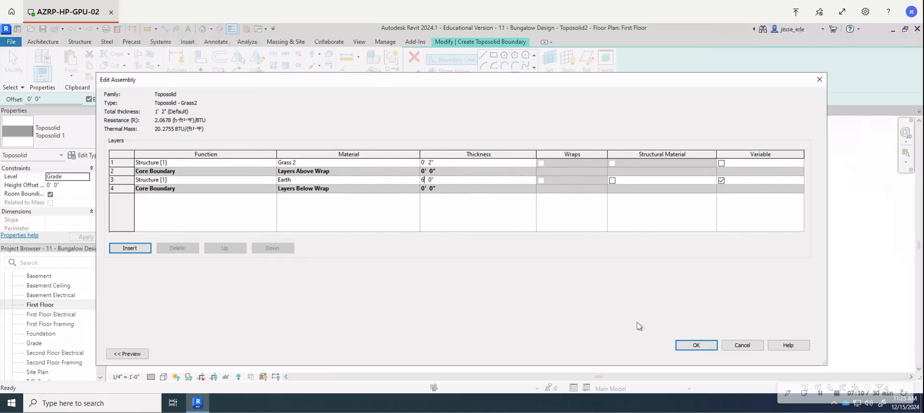
{"action": "left_click", "coordinate": [690, 346]}
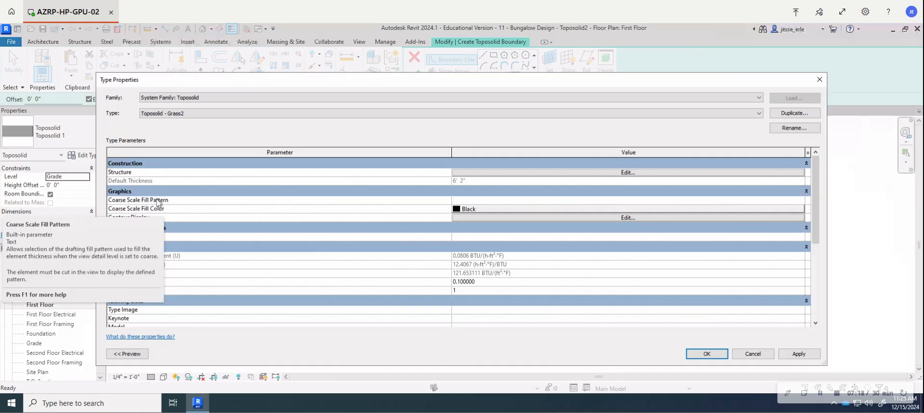
Set the type's coarse scale fill pattern to the Earth drafting pattern and accept the type properties
{"action": "left_click", "coordinate": [501, 201]}
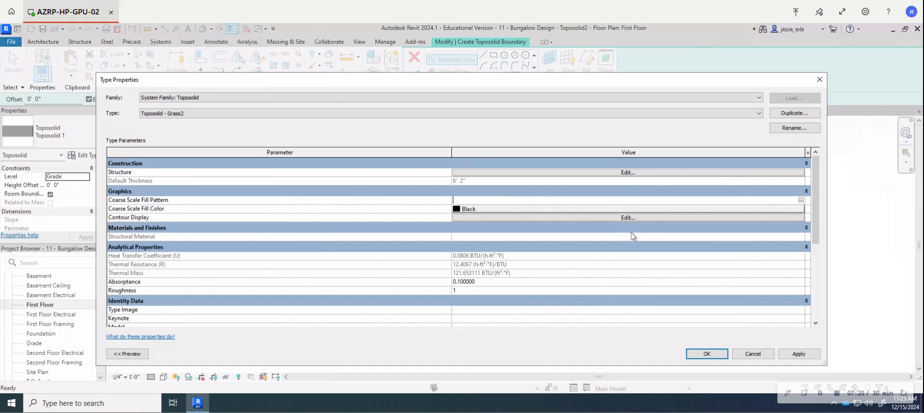
{"action": "left_click", "coordinate": [801, 200]}
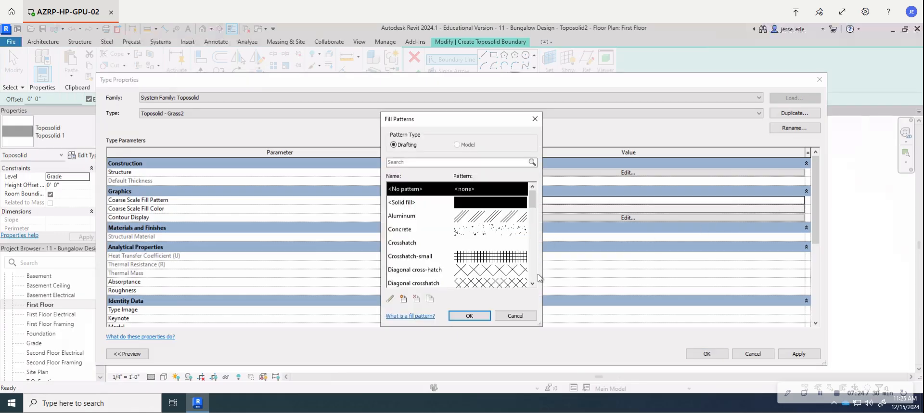
{"action": "left_click", "coordinate": [533, 284]}
{"action": "left_click", "coordinate": [532, 284]}
{"action": "left_click", "coordinate": [532, 284]}
{"action": "left_click", "coordinate": [532, 284]}
{"action": "left_click", "coordinate": [533, 283]}
{"action": "left_click", "coordinate": [532, 284]}
{"action": "left_click", "coordinate": [532, 284]}
{"action": "left_click", "coordinate": [533, 284]}
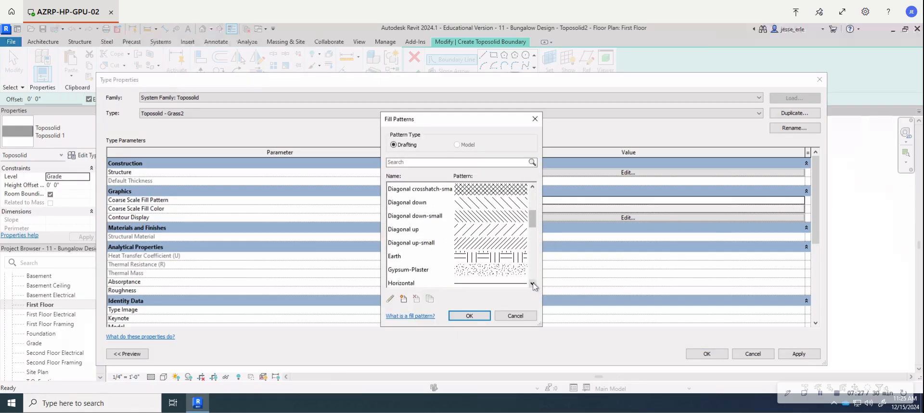
{"action": "left_click", "coordinate": [503, 260]}
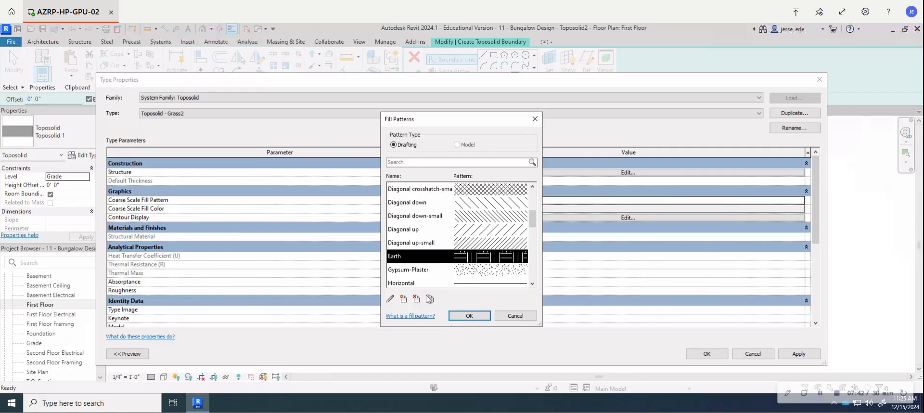
{"action": "left_click", "coordinate": [469, 316]}
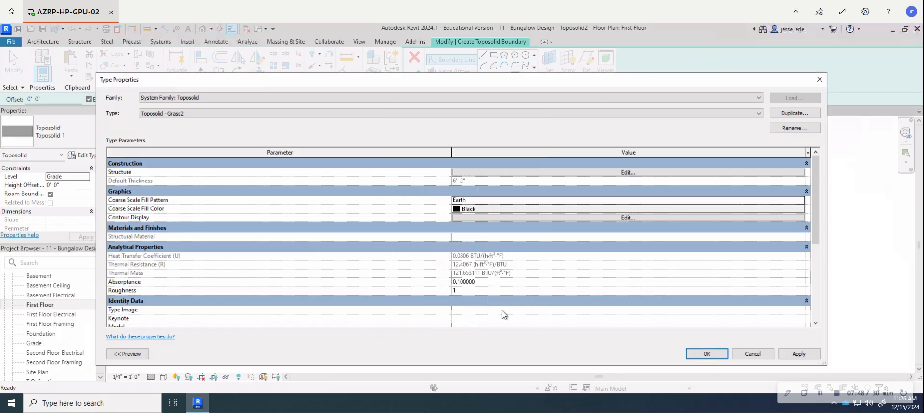
{"action": "left_click", "coordinate": [709, 355]}
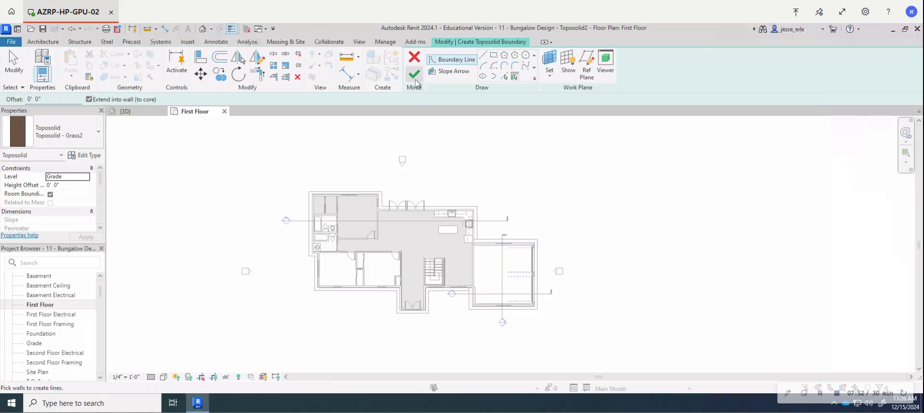
Create the toposolid from a rectangular boundary around the bungalow, about 11'-10" beyond its upper wall and 19'-6" beyond its right wall
{"action": "left_click", "coordinate": [413, 75]}
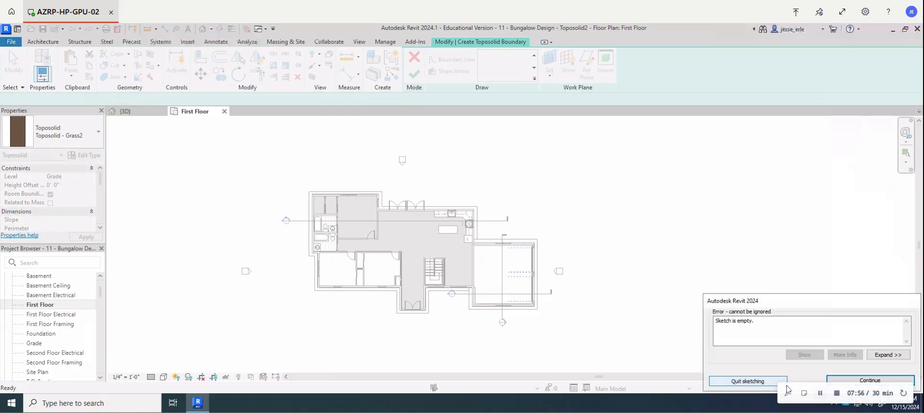
{"action": "left_click", "coordinate": [870, 380]}
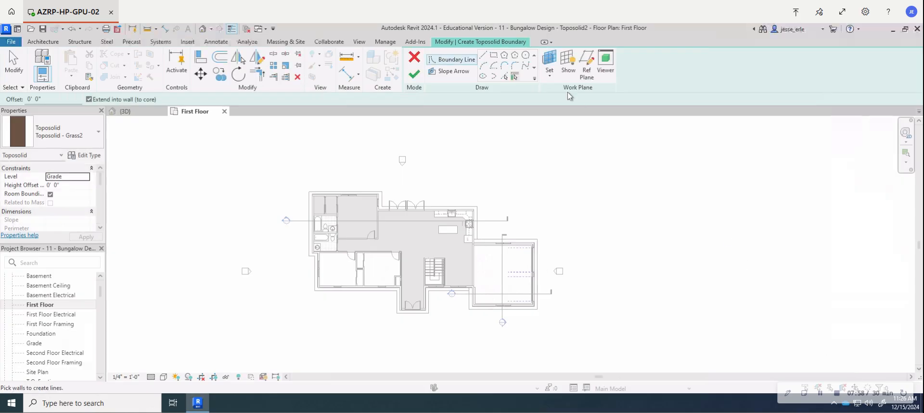
{"action": "left_click", "coordinate": [493, 58]}
{"action": "left_click", "coordinate": [268, 153]}
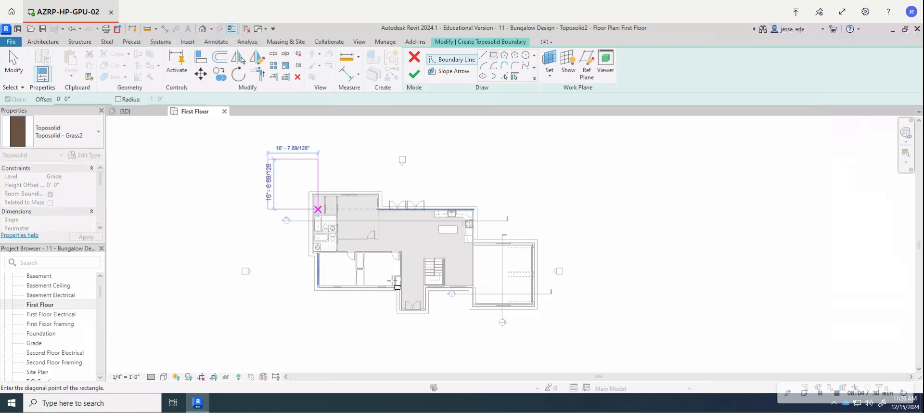
{"action": "left_click", "coordinate": [593, 348]}
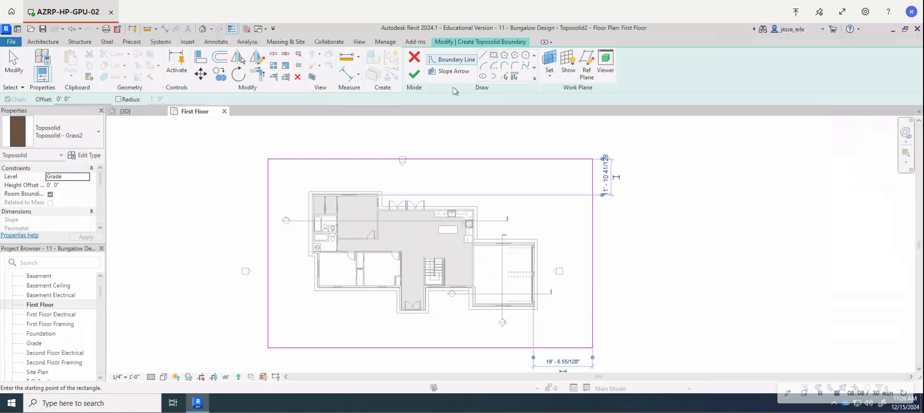
{"action": "left_click", "coordinate": [413, 75]}
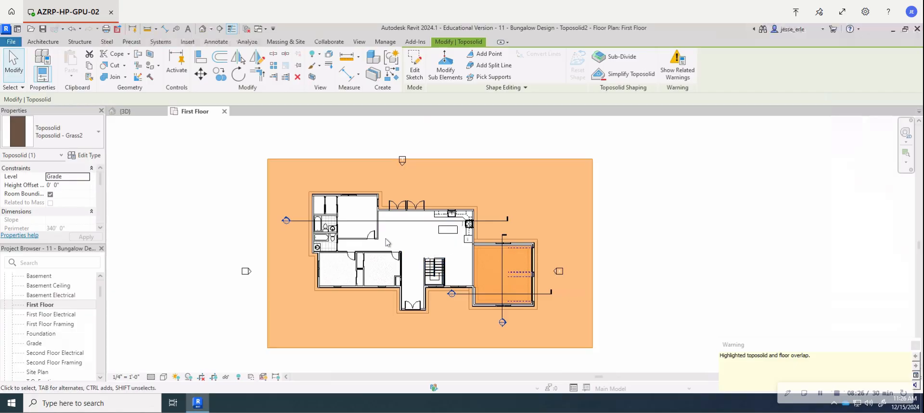
{"action": "left_click", "coordinate": [210, 176]}
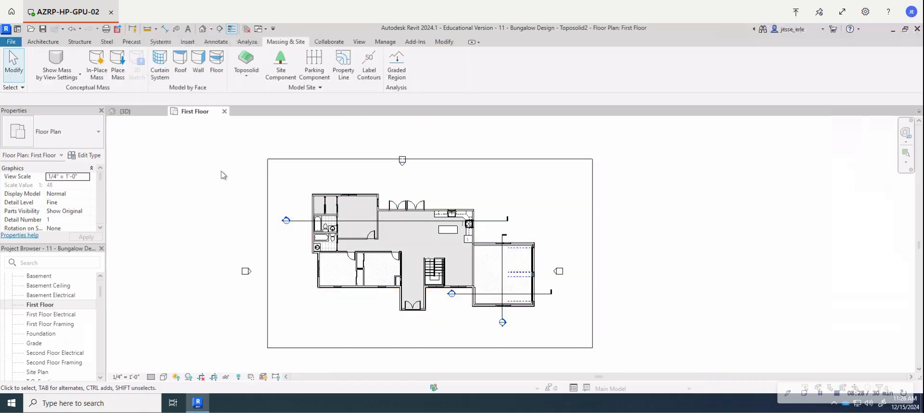
Examine the new toposolid's grass surface and earth sides around the bungalow in the 3D view
{"action": "left_click", "coordinate": [141, 115]}
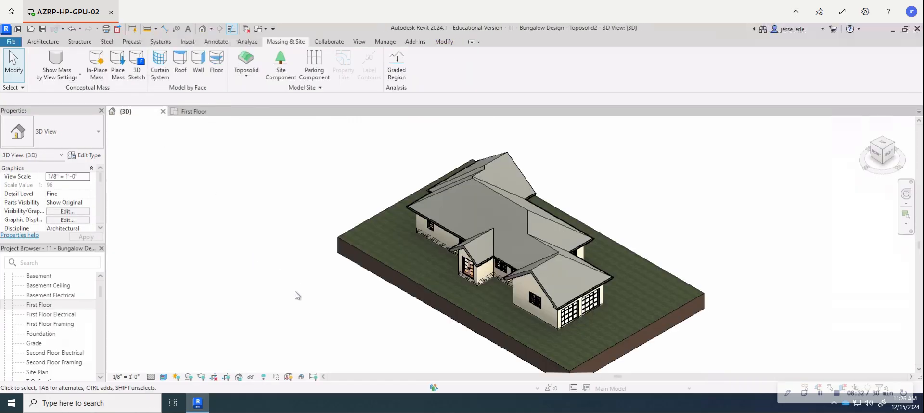
{"action": "middle_click_drag", "start_coordinate": [360, 278], "coordinate": [353, 337], "text": "shift"}
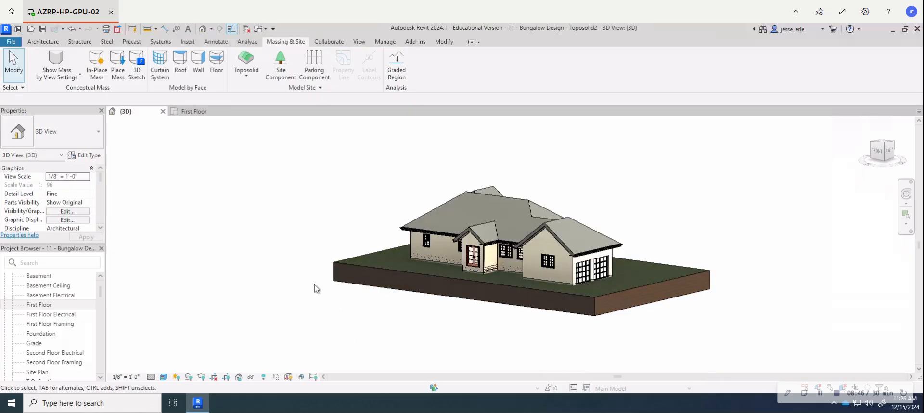